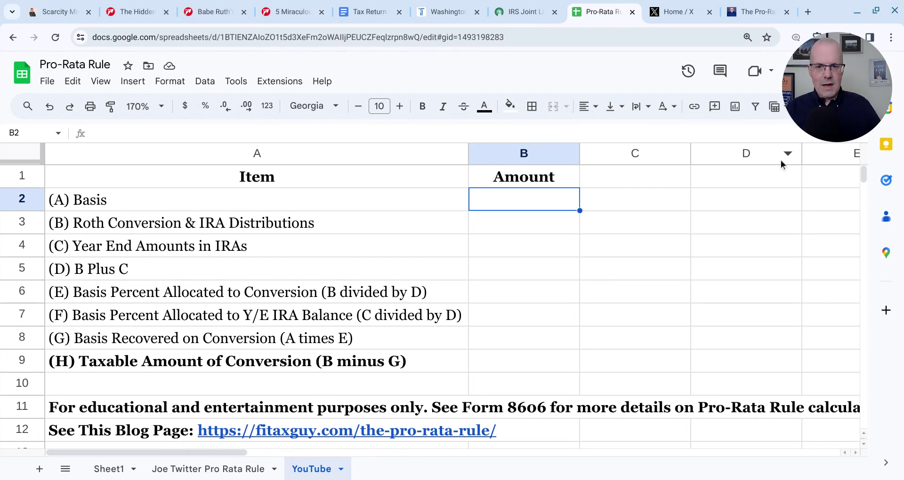
Enter 6,500 as the (A) Basis amount in cell B2.
click(311, 235)
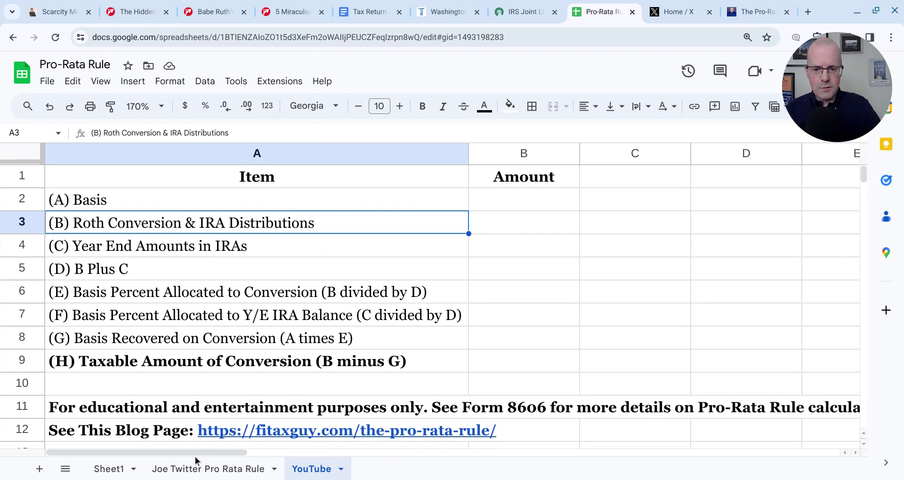
key(ctrl+Down)
key(ctrl+Down)
key(ctrl+Down)
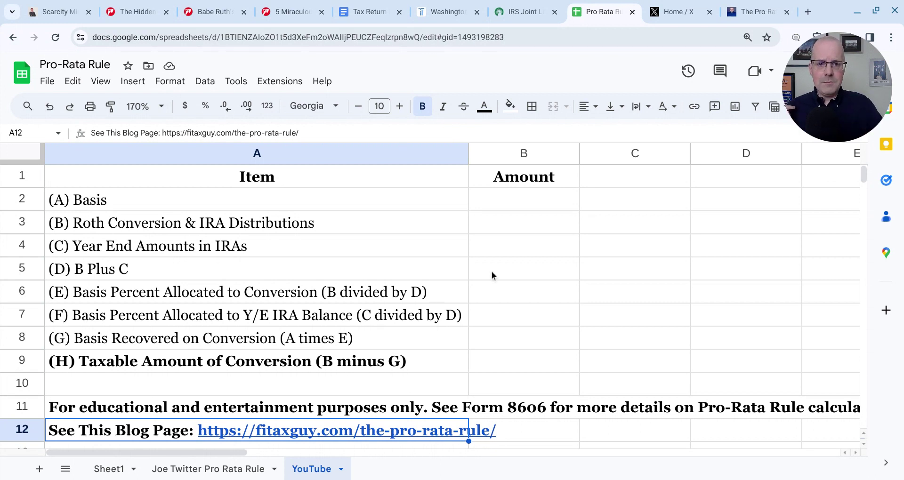
click(535, 209)
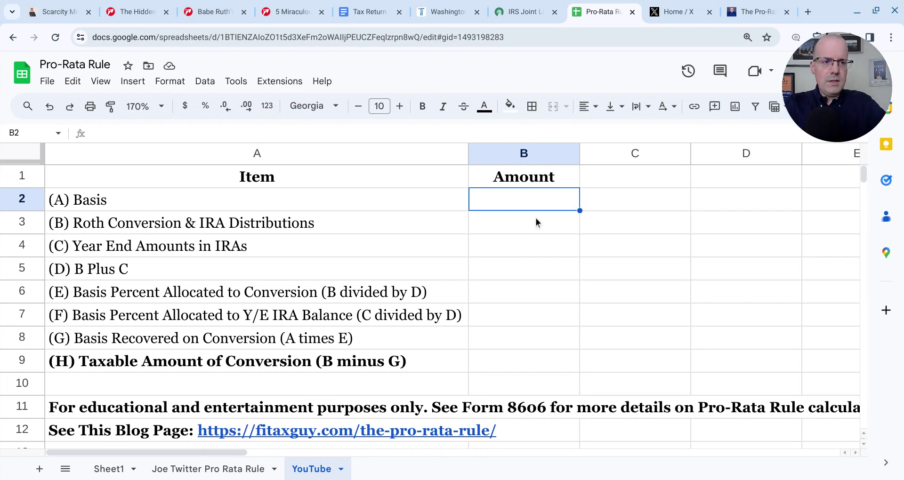
text(6)
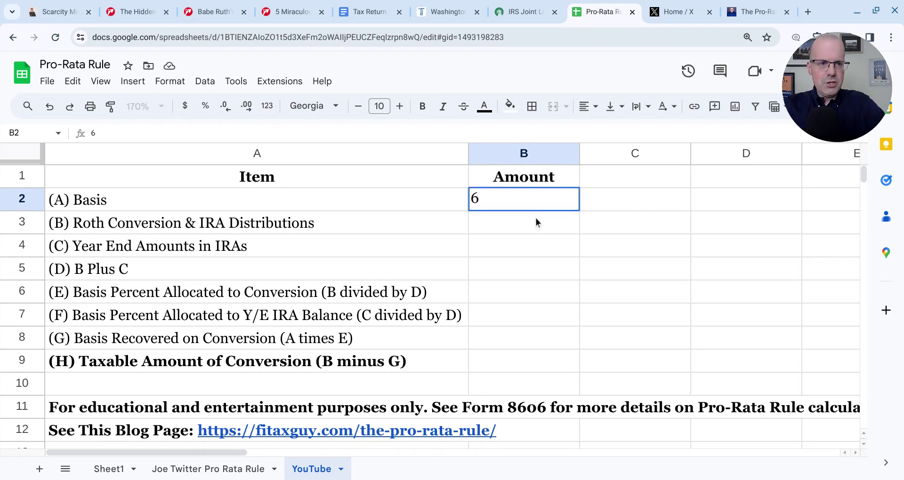
text(,500)
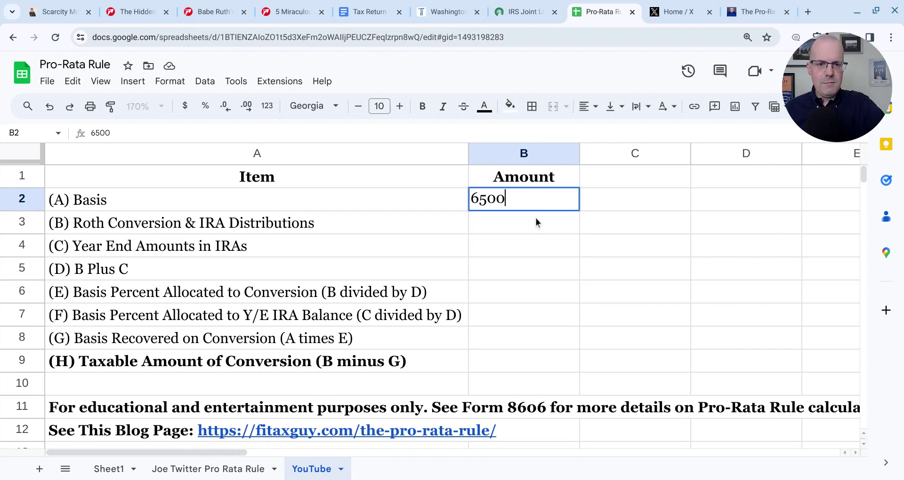
key(Return)
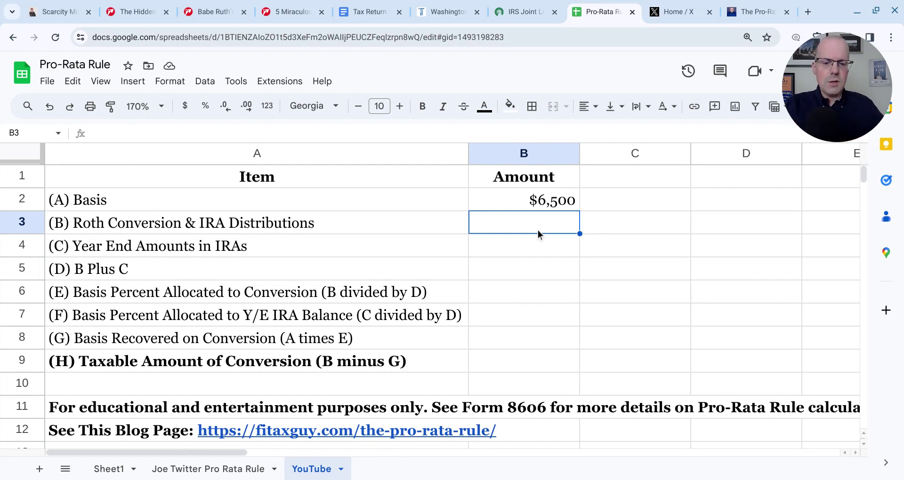
Enter 6,505 in B3 for the conversion and 80,000 in B4 for year-end IRAs.
text(6)
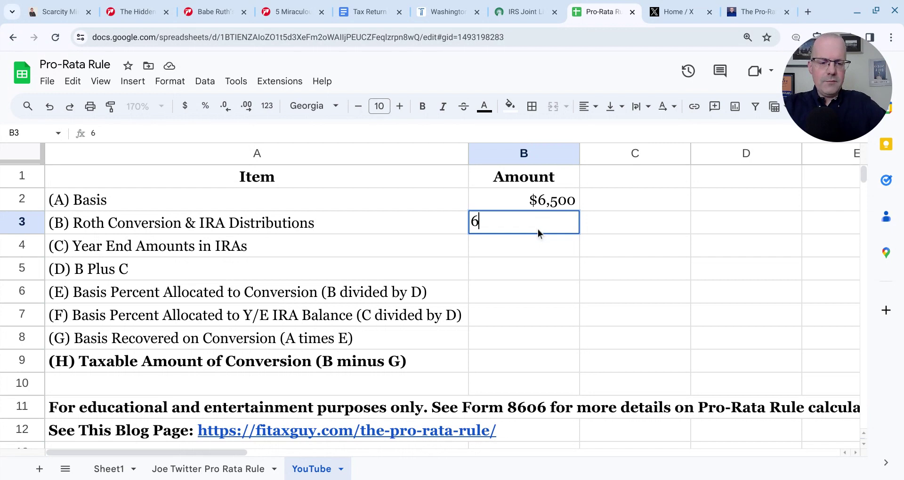
text(5)
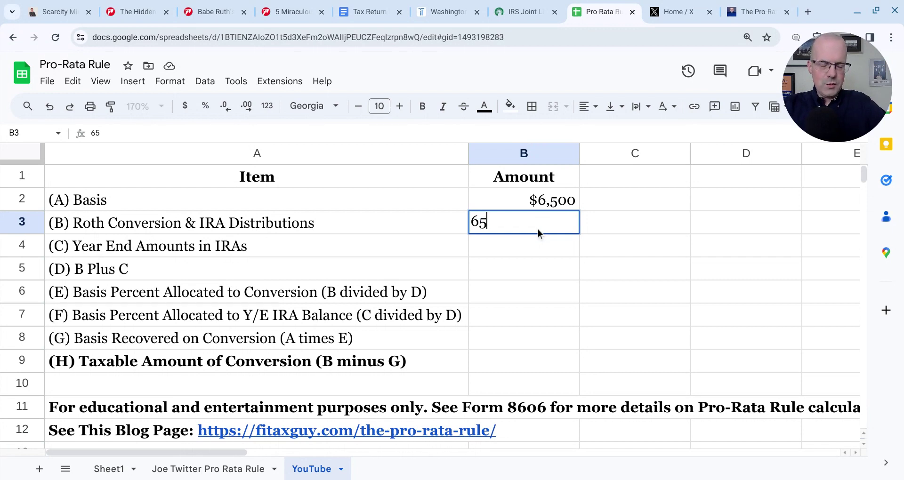
text(05)
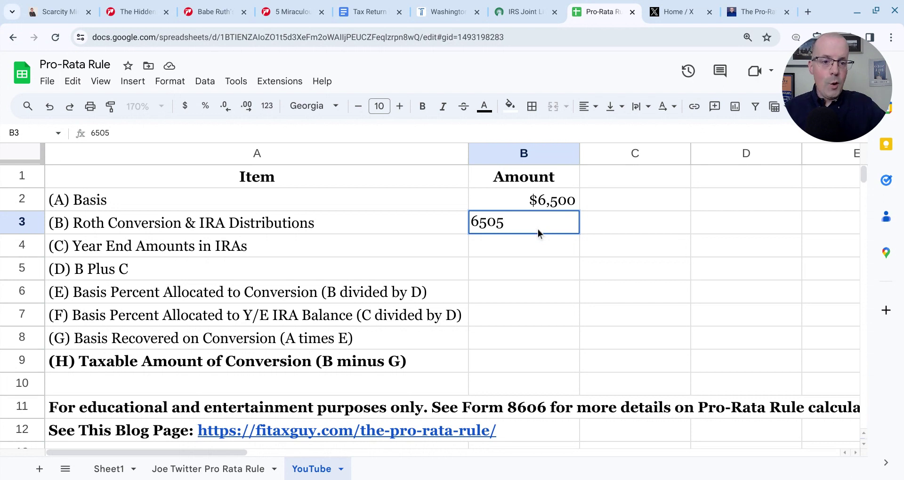
key(Return)
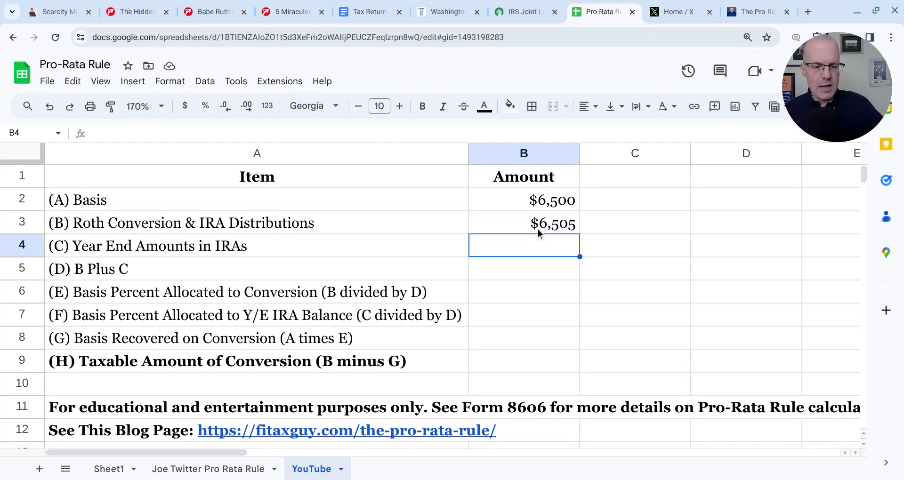
text(8)
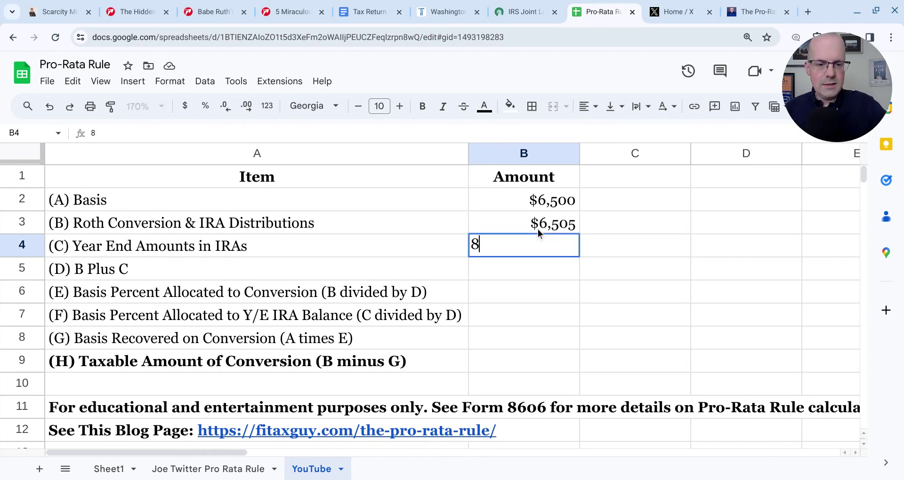
text(0000)
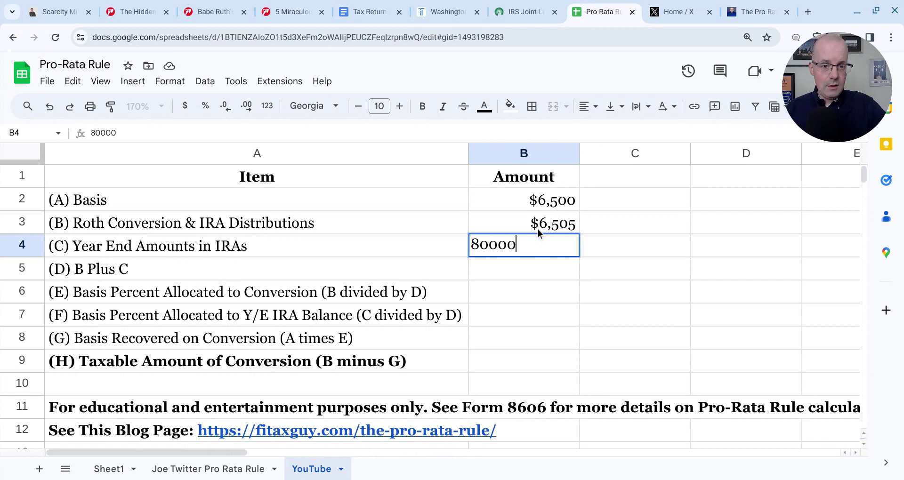
key(Return)
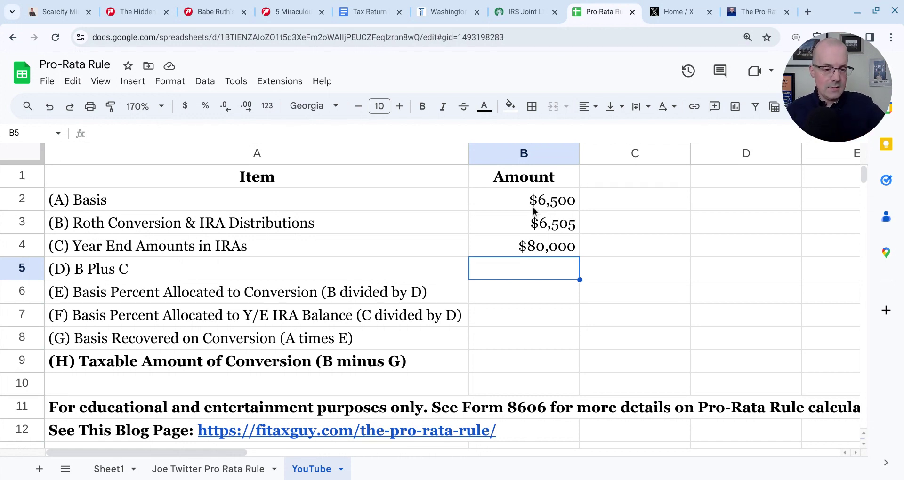
Enter the formula =B3+B4 in B5 so it totals $86,505.
text(=)
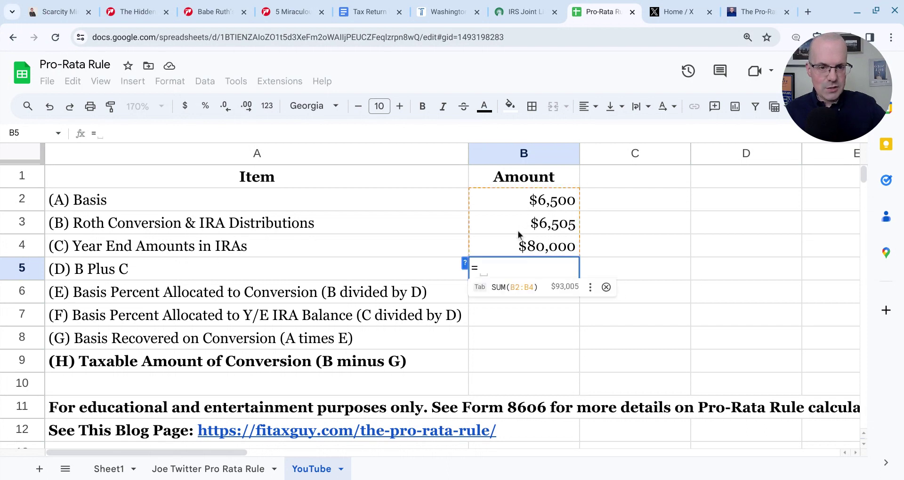
click(520, 232)
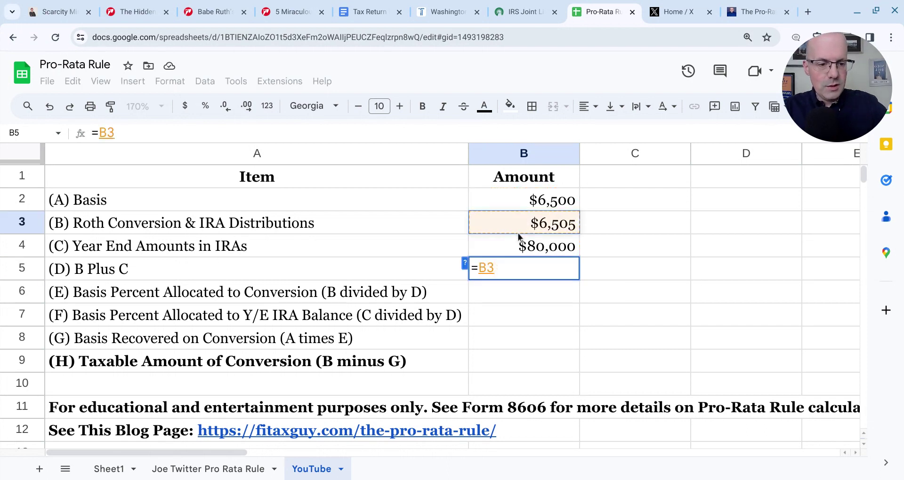
text(+)
click(548, 254)
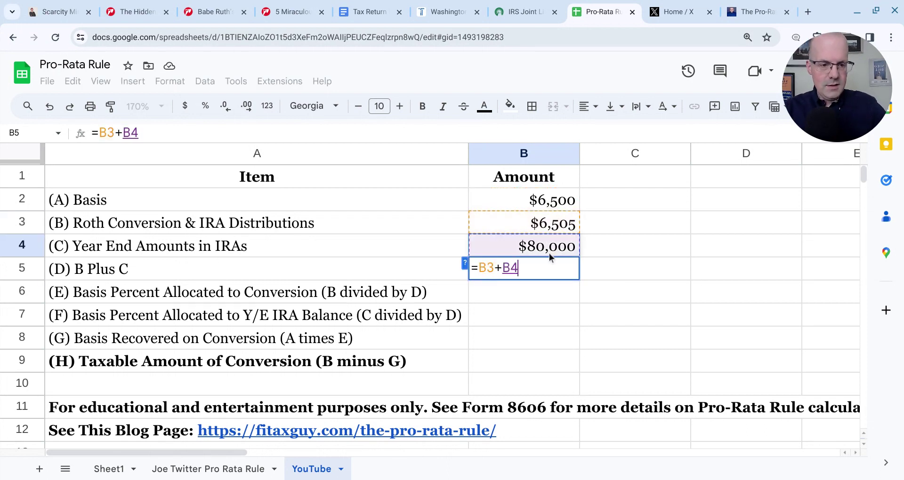
key(Return)
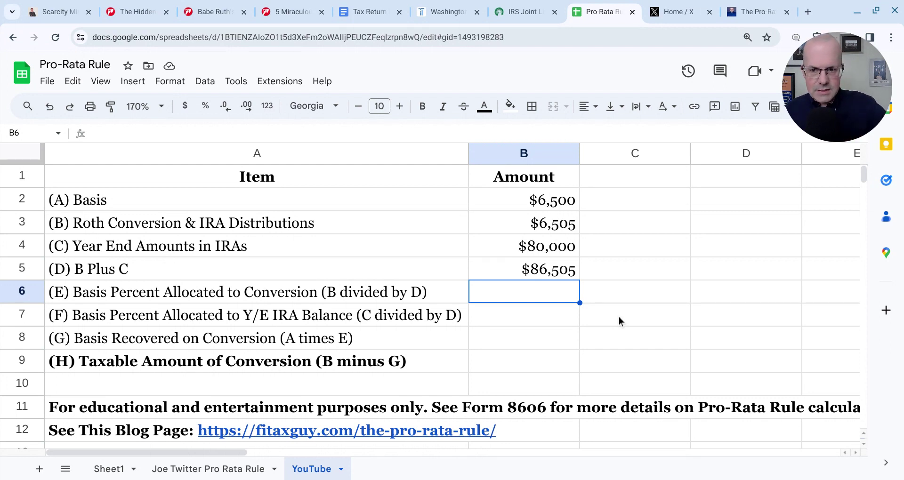
Enter =B3/B5 in B6 to show the 7.52% basis percentage.
text(=B3)
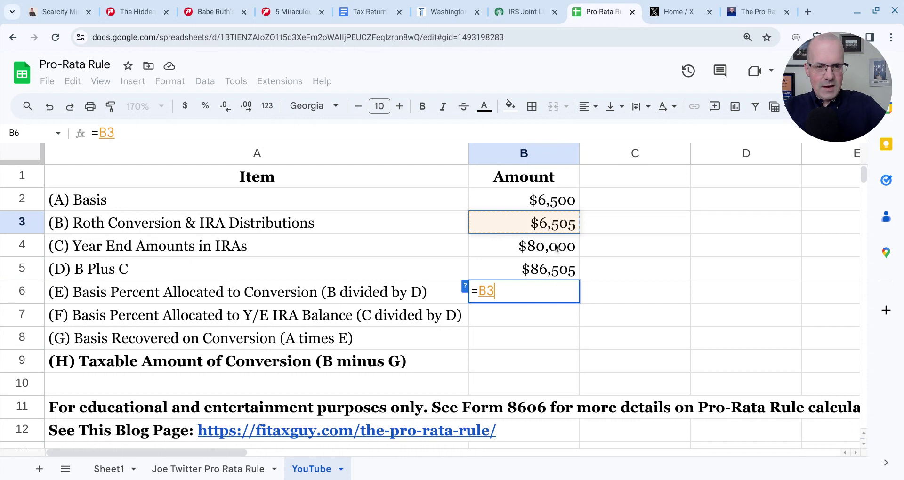
text(/)
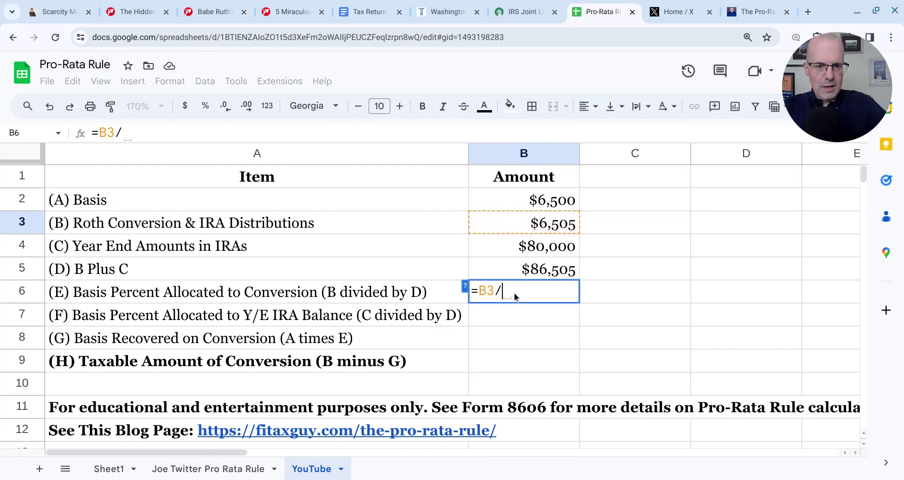
key(Up)
key(Return)
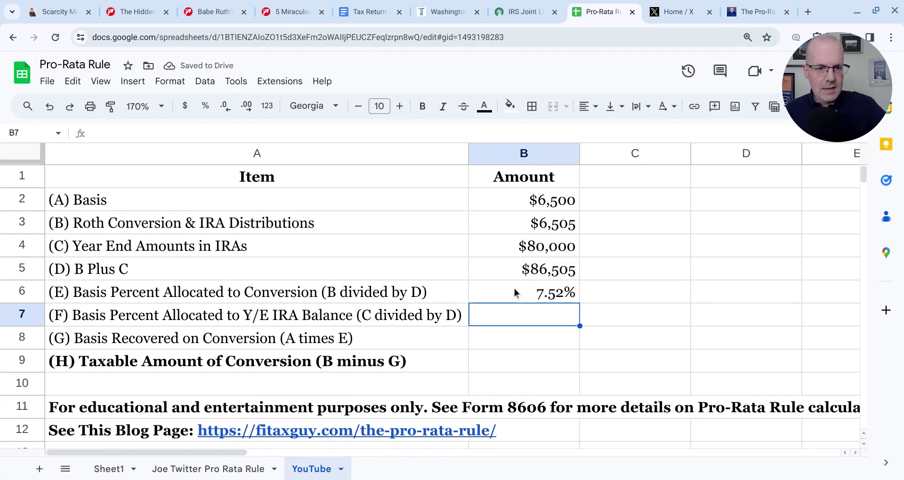
Enter =B4/B5 in B7 for 92.48%, dismissing the autofill suggestion and returning to B8.
text(=)
click(515, 253)
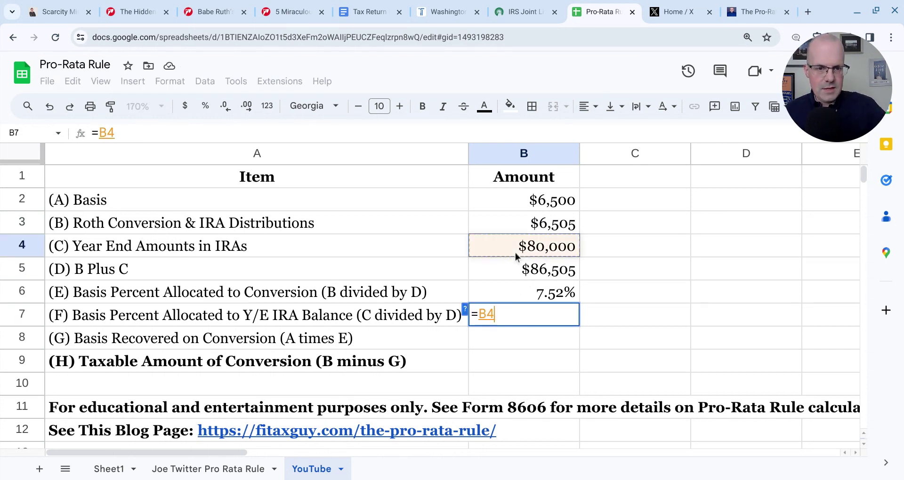
text(/)
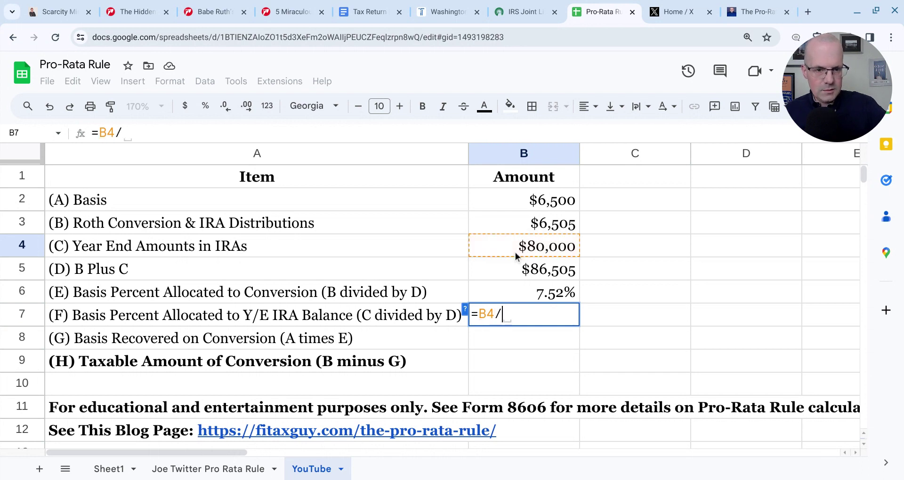
click(503, 276)
key(Return)
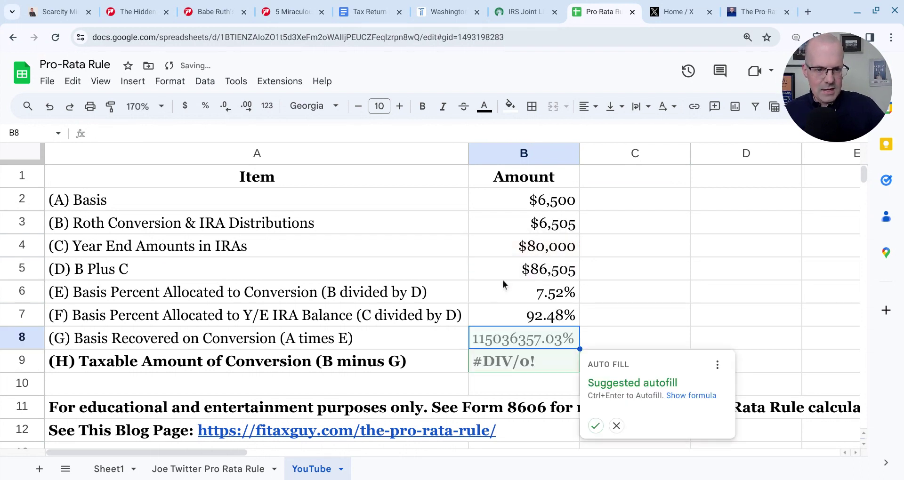
click(595, 325)
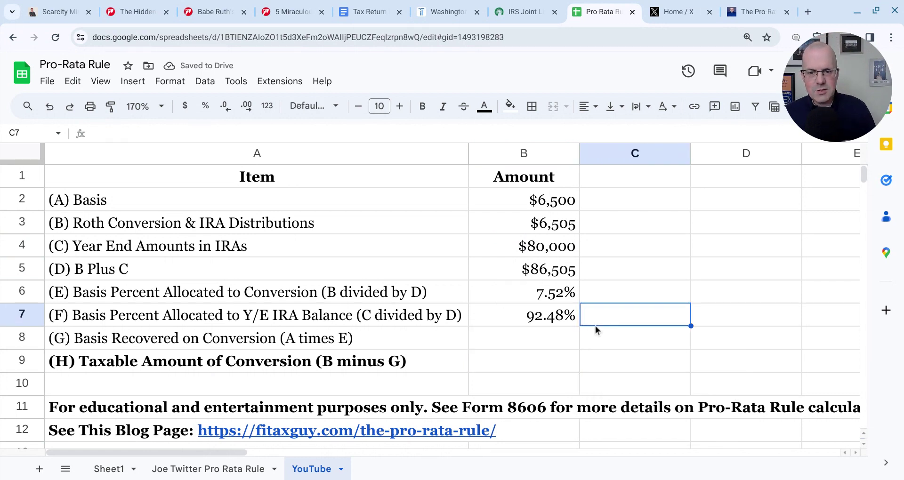
key(Left)
key(Down)
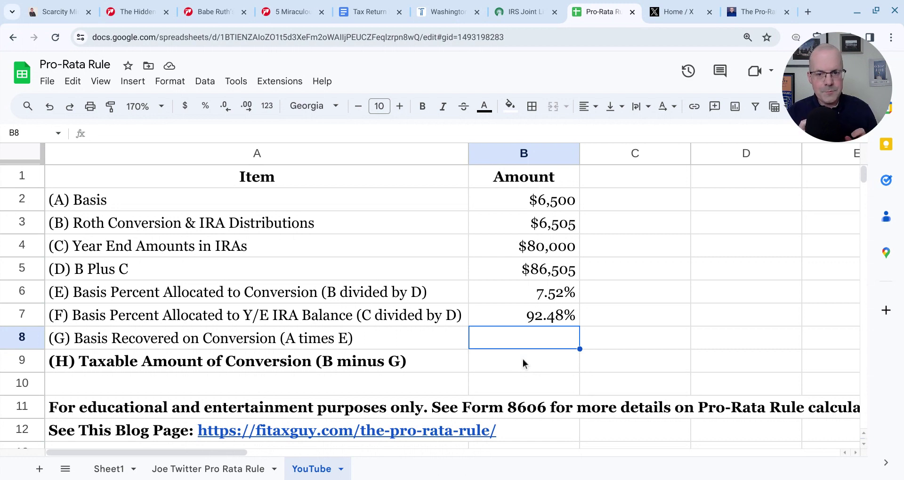
Enter =B2*B6 in B8 to show $489 basis recovered.
text(=)
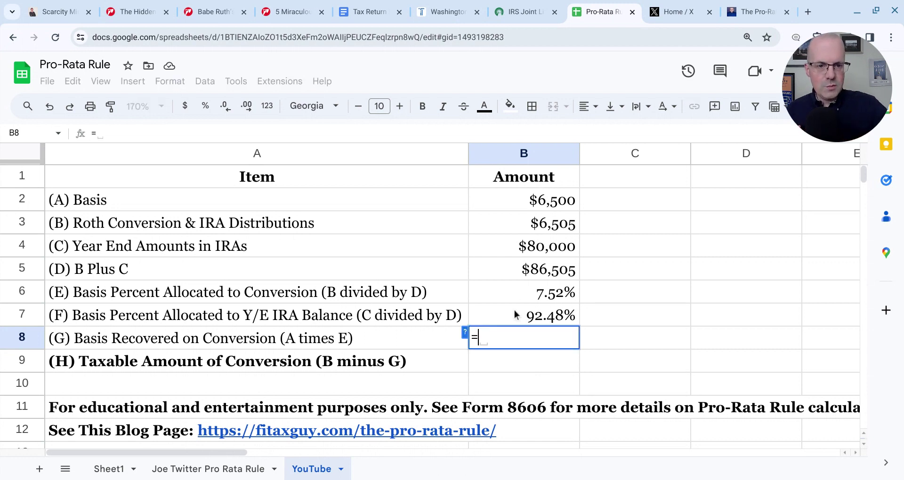
click(516, 211)
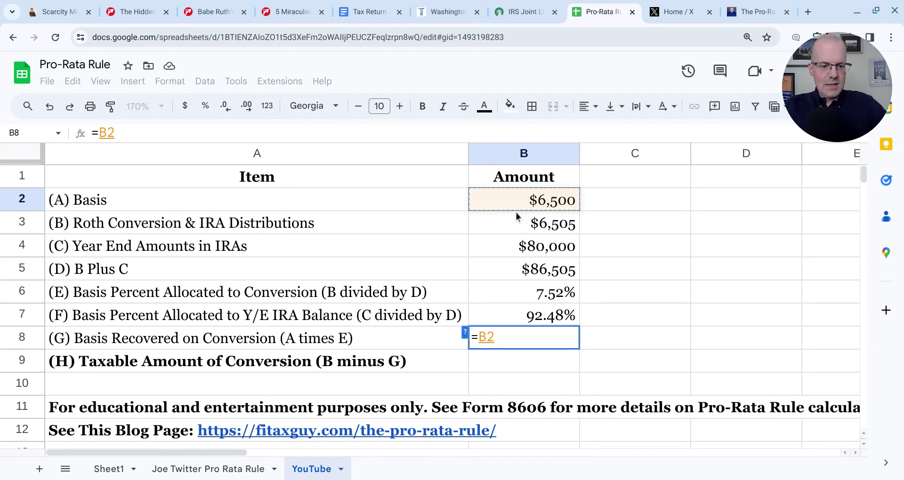
text(*)
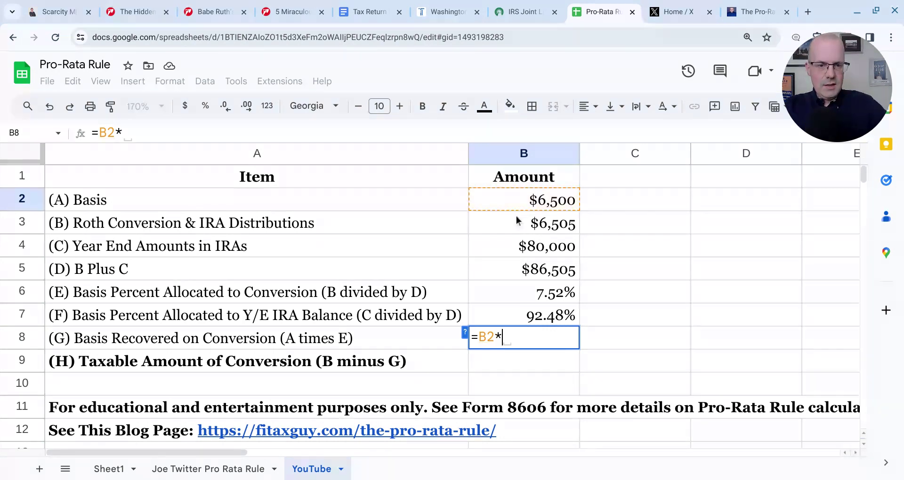
click(507, 302)
key(Return)
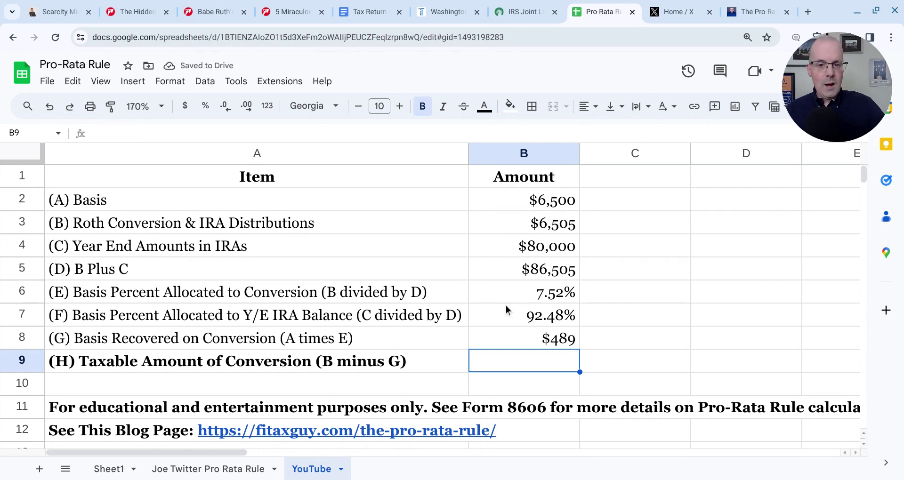
Enter =B3-B8 in B9 to show the $6,016 taxable conversion amount.
text(=)
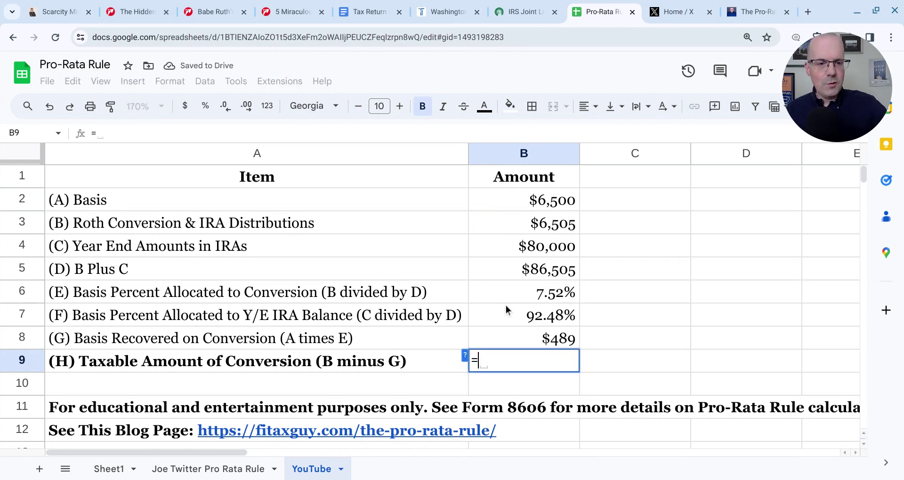
click(509, 231)
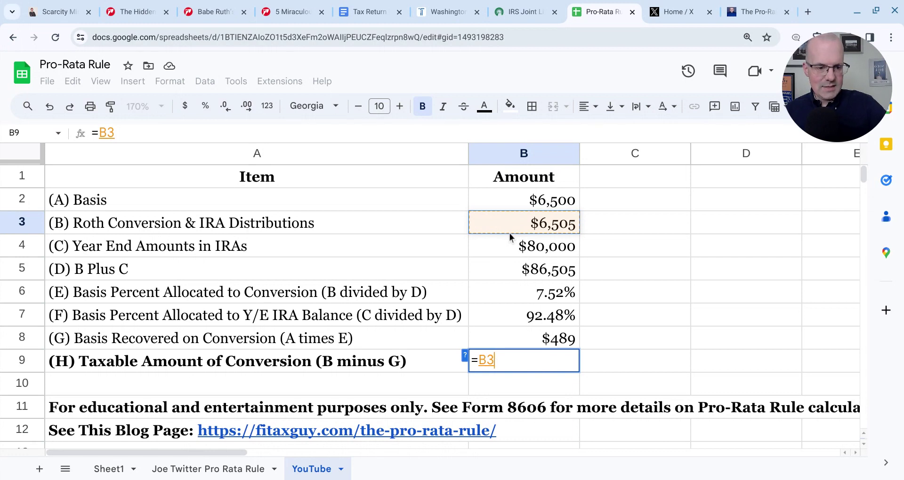
text(-)
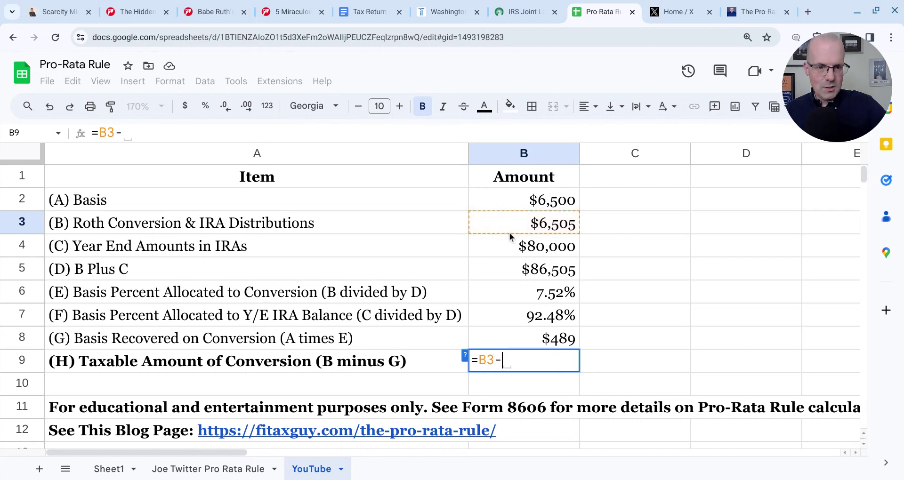
click(508, 349)
key(Return)
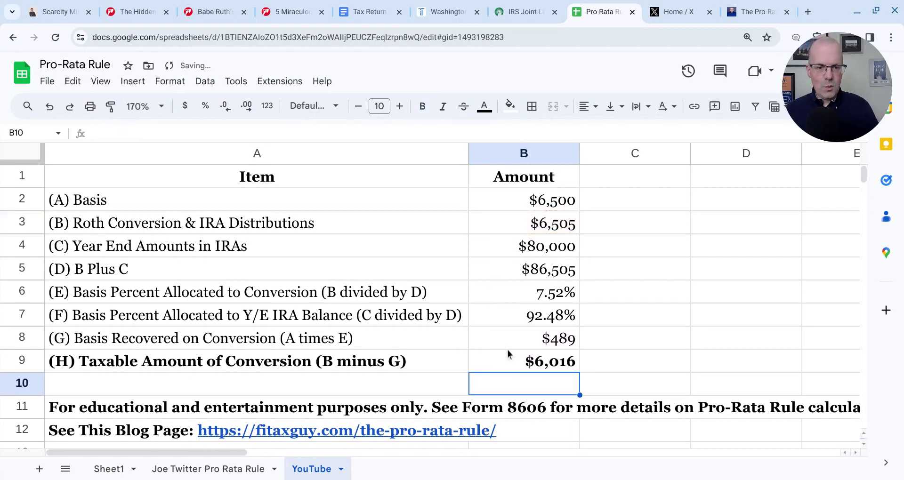